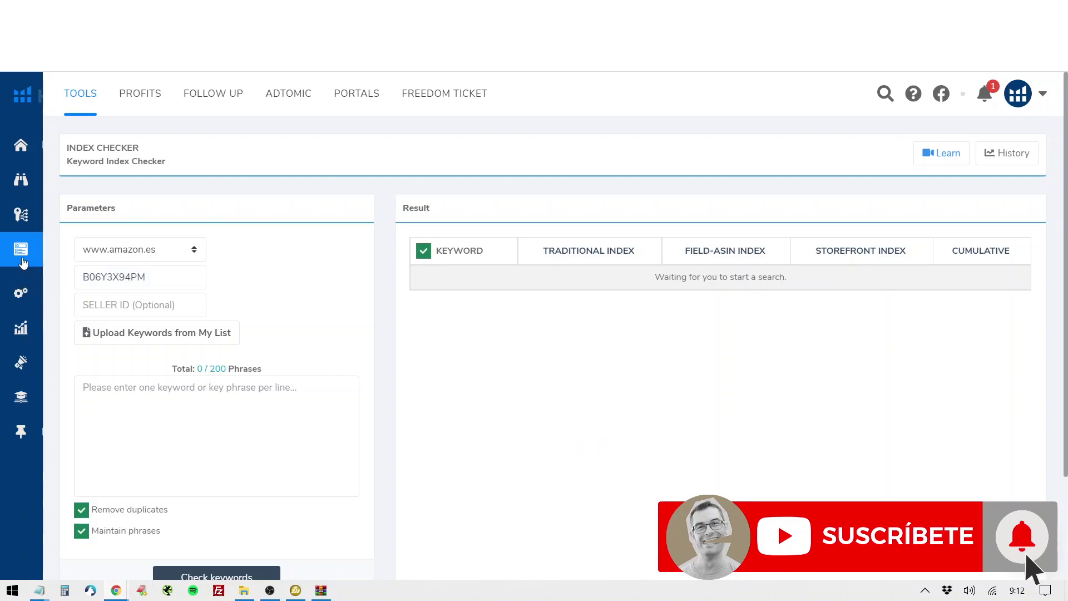
pyautogui.moveTo(24, 262)
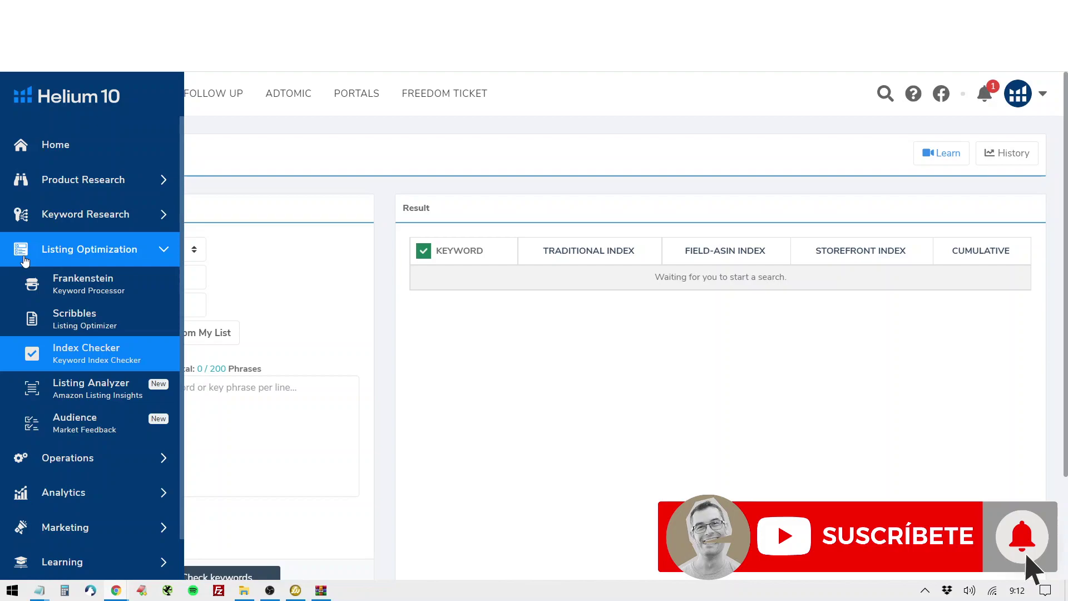
pyautogui.click(240, 427)
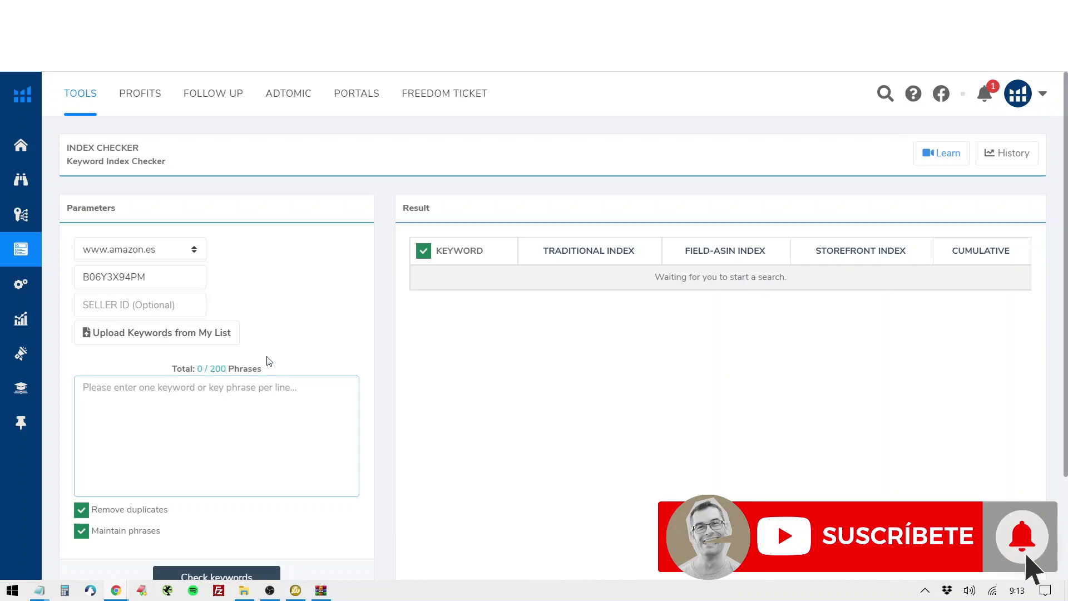
pyautogui.click(193, 253)
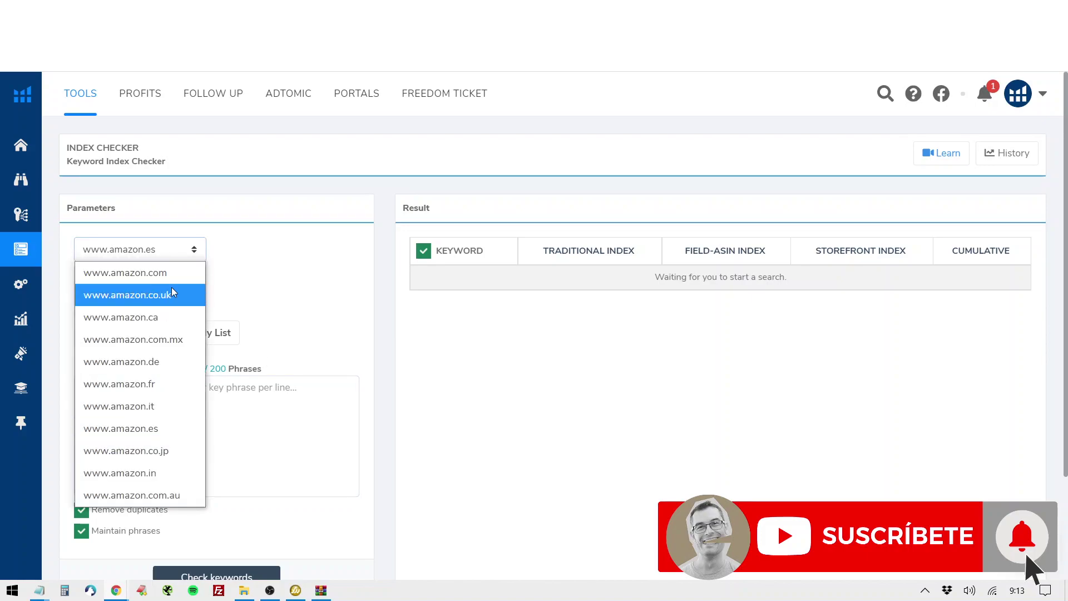
pyautogui.click(108, 436)
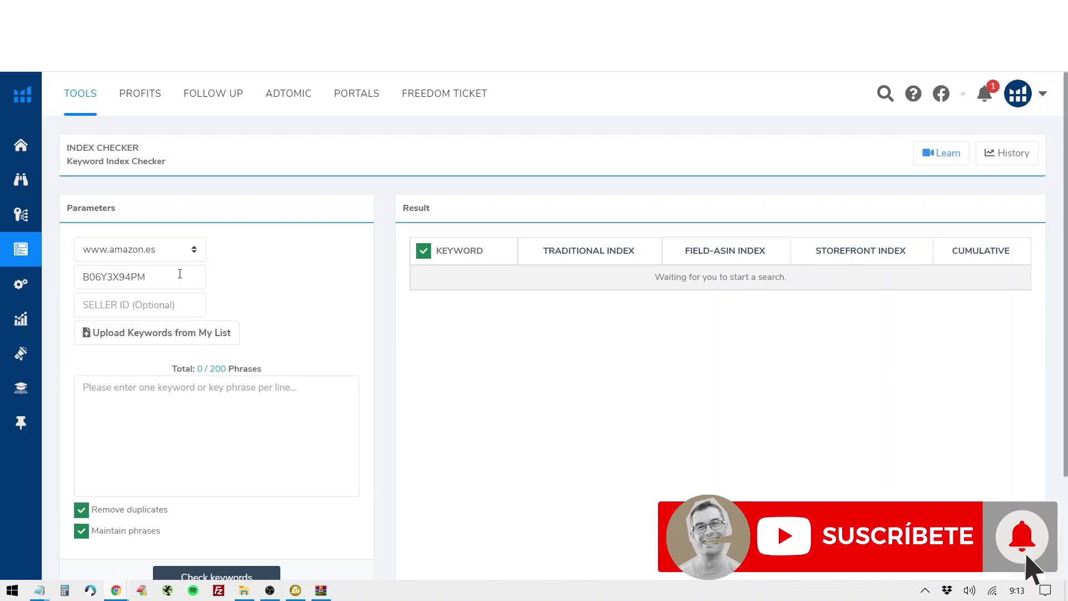
pyautogui.moveTo(179, 276); pyautogui.dragTo(74, 274)
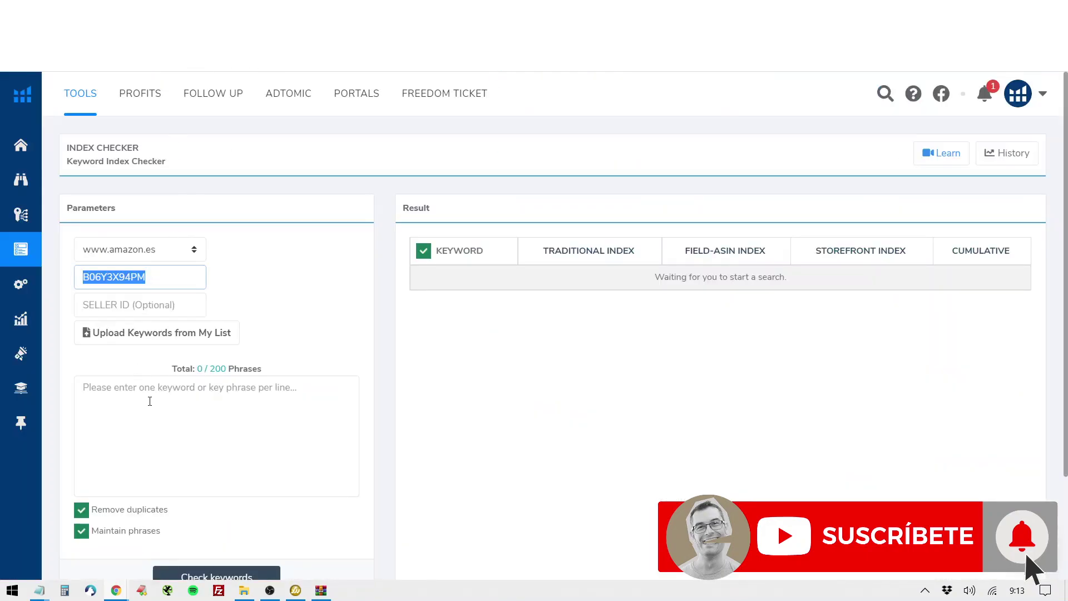
# Enter the keywords "champú", "shampoo", "l'oreal" and "loreal" on separate lines of the keyword list
pyautogui.click(150, 401)
pyautogui.write('champú')
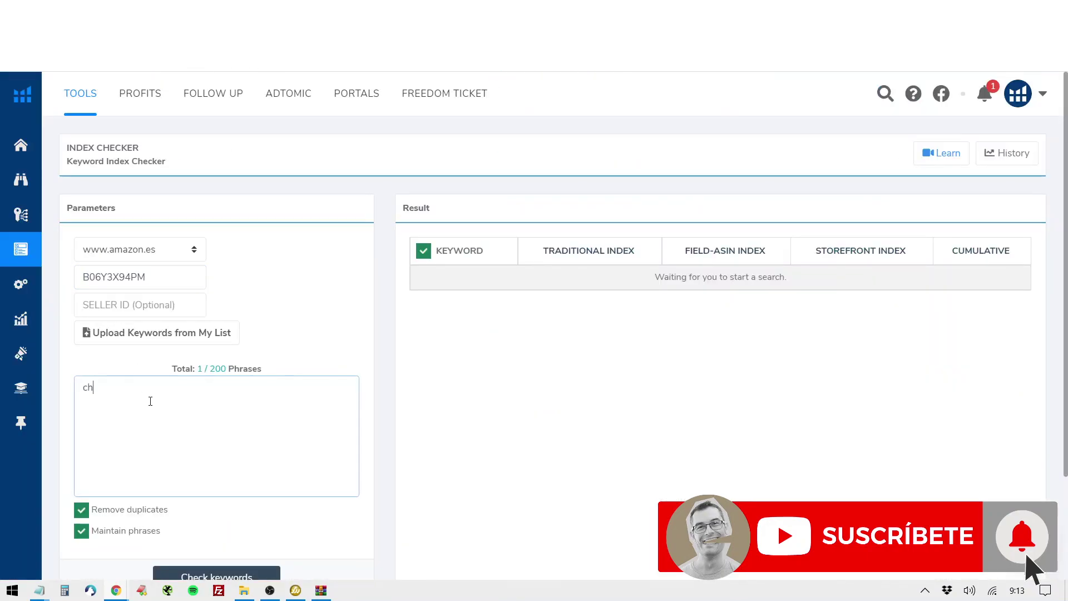
pyautogui.press('Return')
pyautogui.write('shampoo')
pyautogui.press('Return')
pyautogui.write("l'oreal")
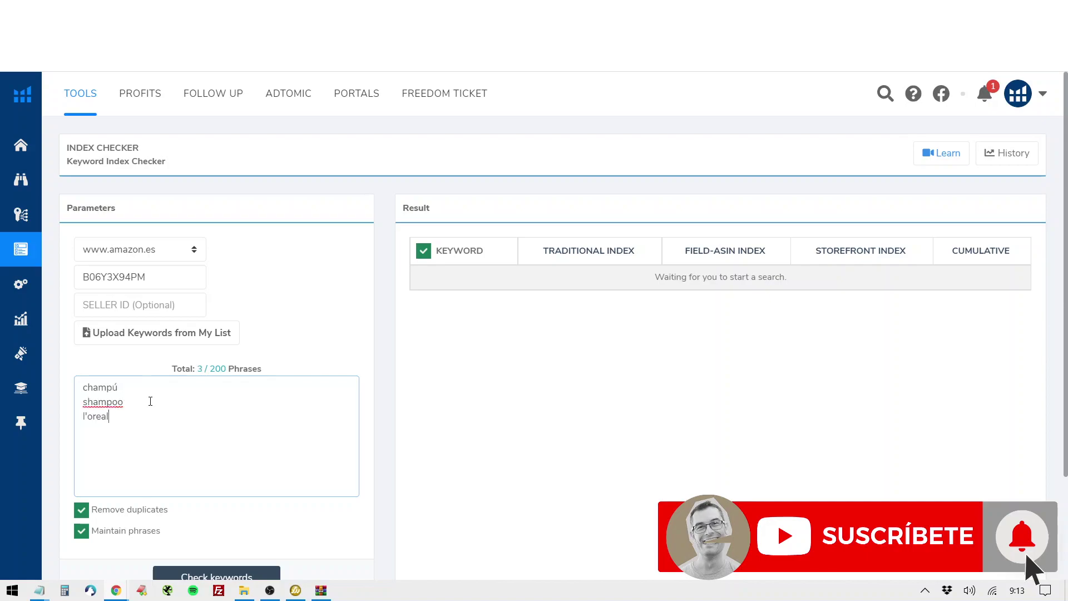
pyautogui.press('Return')
pyautogui.write('loreal')
pyautogui.press('Return')
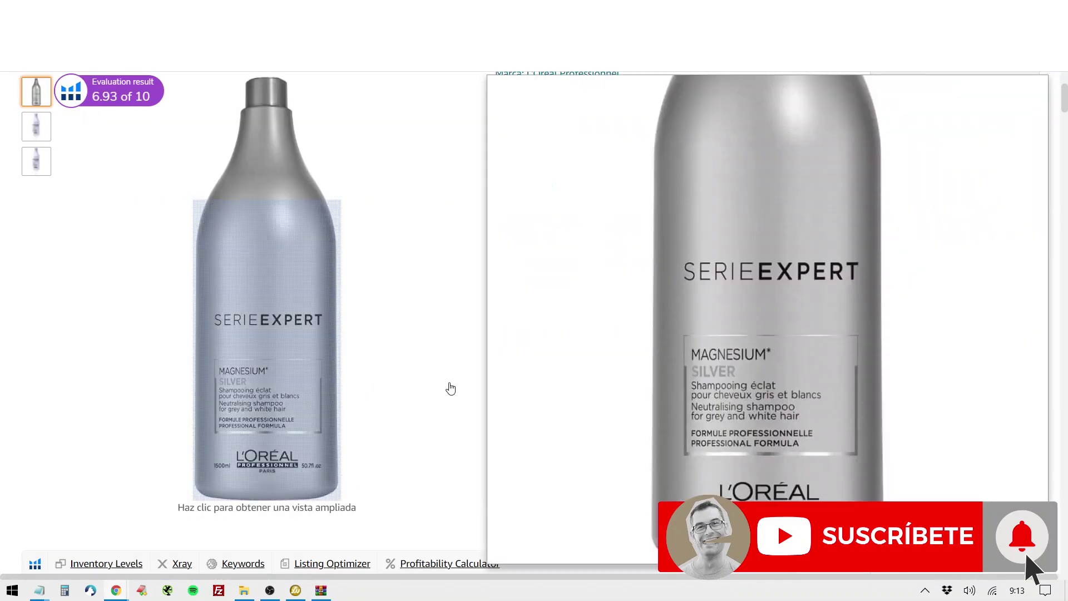
# Consult the product's Amazon listing for a key phrase and add "champú de plata" to the keyword list
pyautogui.scroll(3, 643, 301)
pyautogui.scroll(-4, 658, 250)
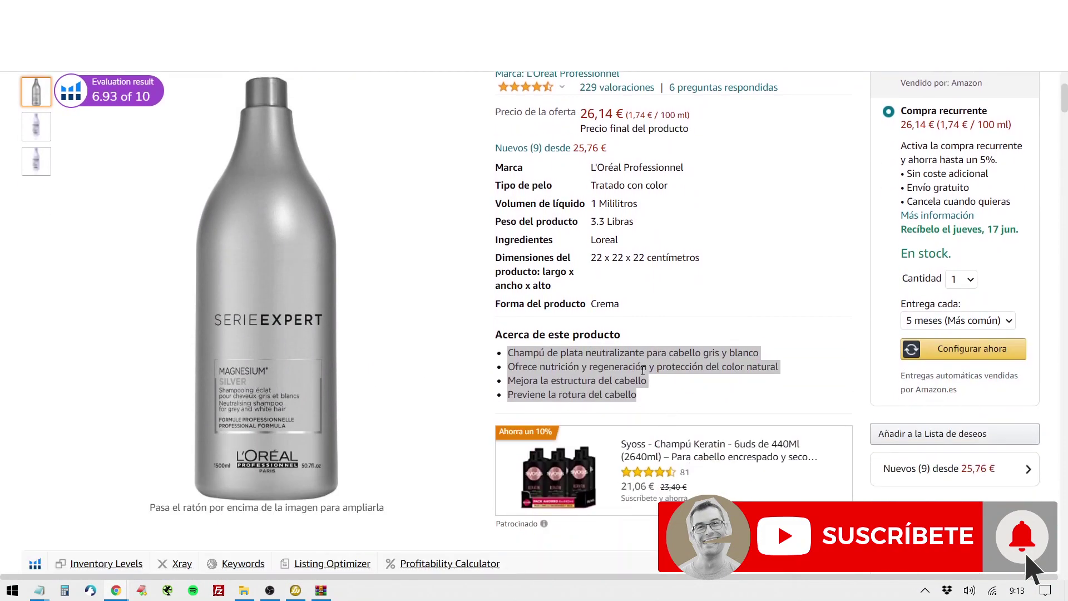
pyautogui.moveTo(508, 353); pyautogui.dragTo(589, 353)
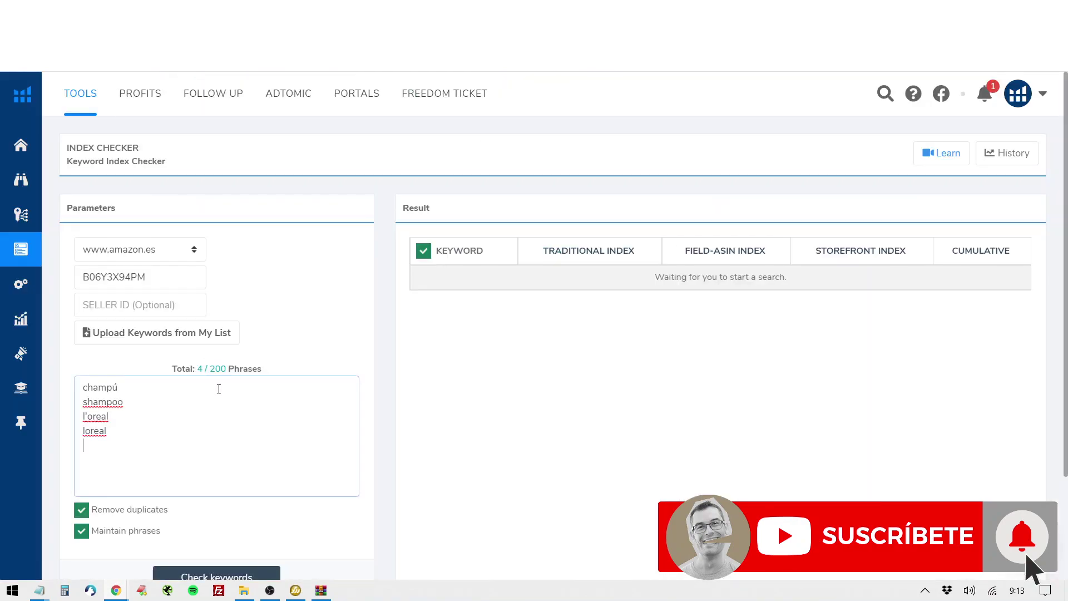
pyautogui.press('Return')
pyautogui.write('champú de plata')
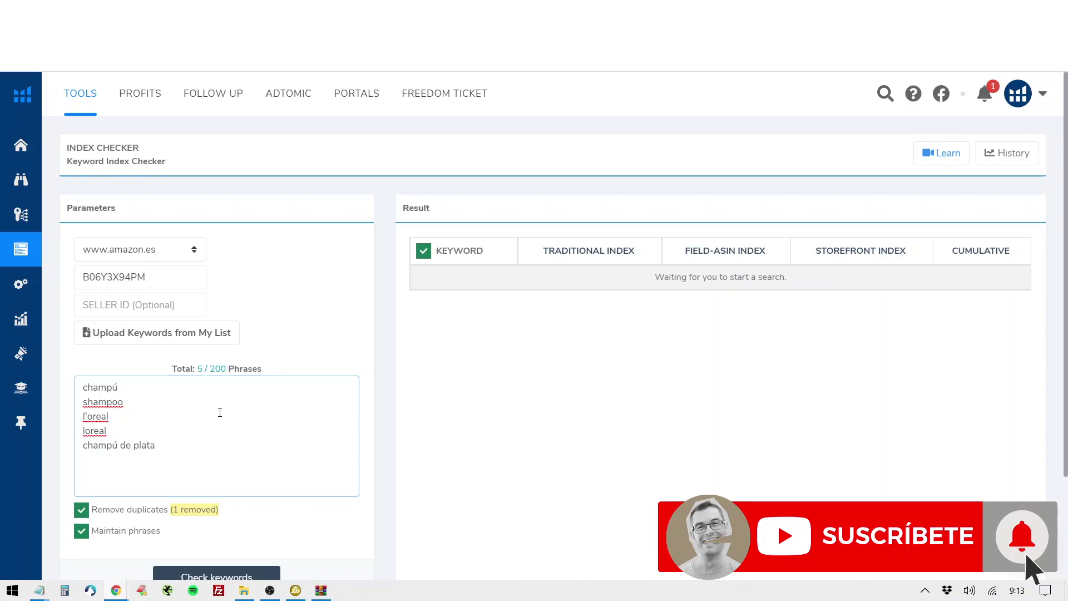
# Add the phrases "champú para cabello gris" and "champú para cabello blanco" on separate lines of the keyword list
pyautogui.press('Return')
pyautogui.write('champú para cabello gris')
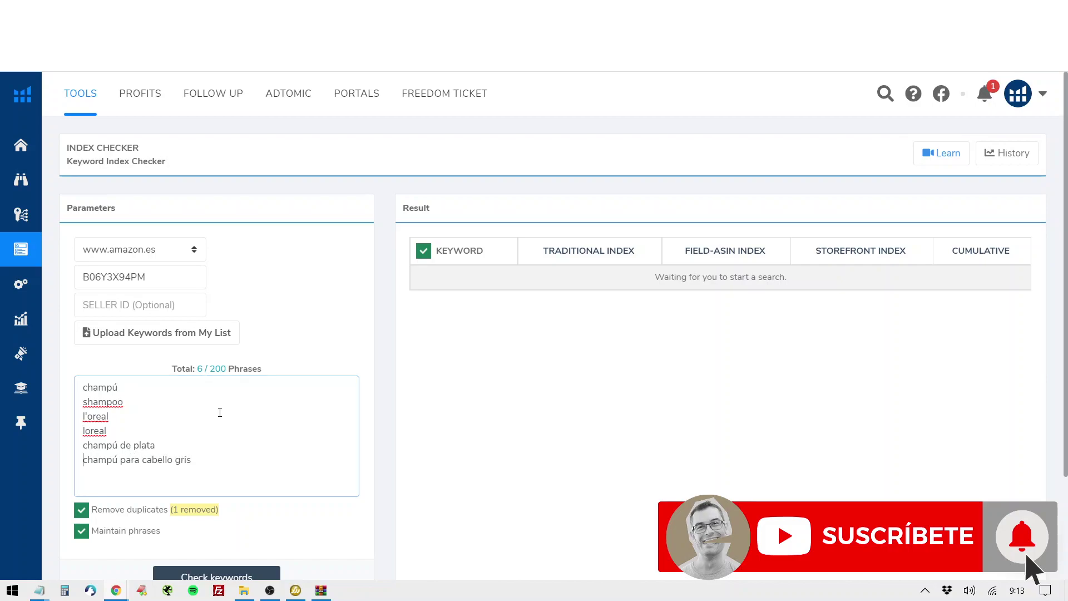
pyautogui.hotkey('ctrl', 'shift', 'Right')
pyautogui.hotkey('ctrl', 'shift', 'Right')
pyautogui.hotkey('ctrl', 'shift', 'Right')
pyautogui.hotkey('ctrl', 'c')
pyautogui.press('End')
pyautogui.press('Return')
pyautogui.hotkey('ctrl', 'v')
pyautogui.write('blanco')
# Run the index check on the entered keywords and dismiss the completion message
pyautogui.scroll(-3, 221, 417)
pyautogui.click(220, 445)
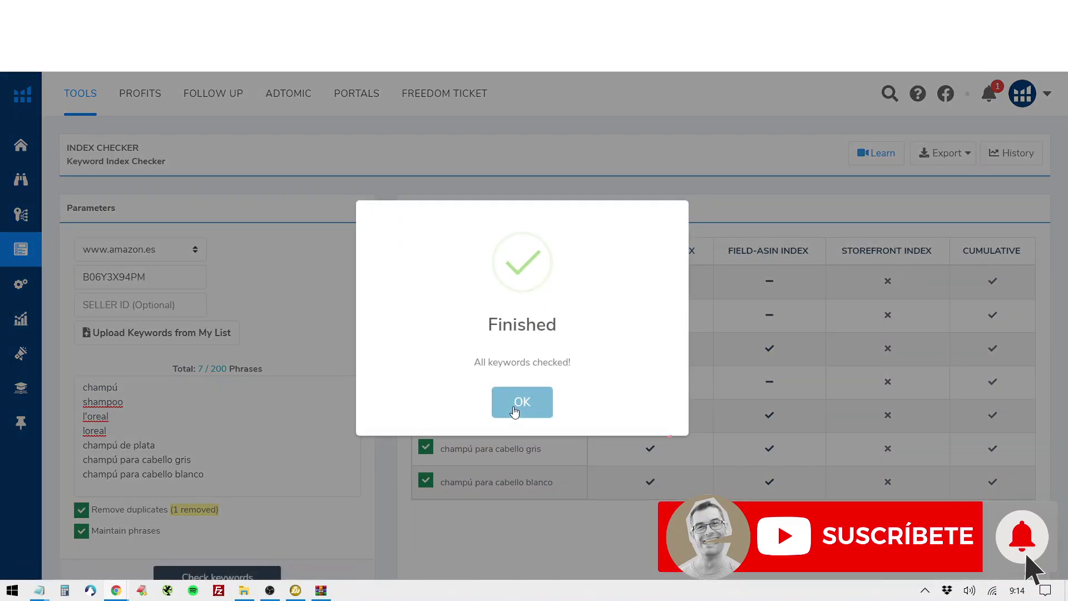
pyautogui.click(519, 399)
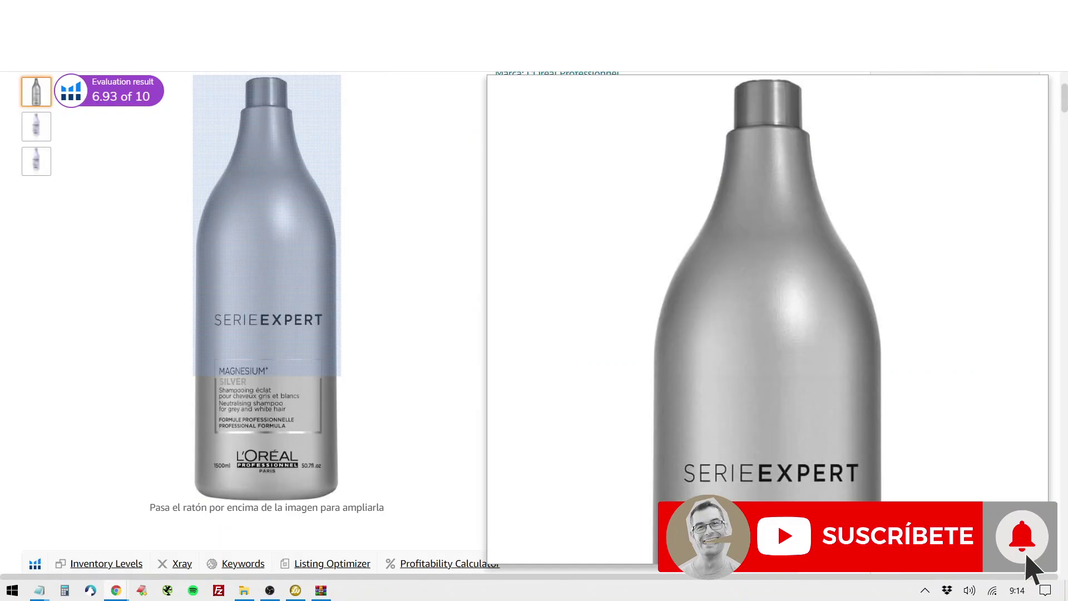
# Switch to the Amazon product page and paste the copied text into its product search
pyautogui.scroll(3, 413, 149)
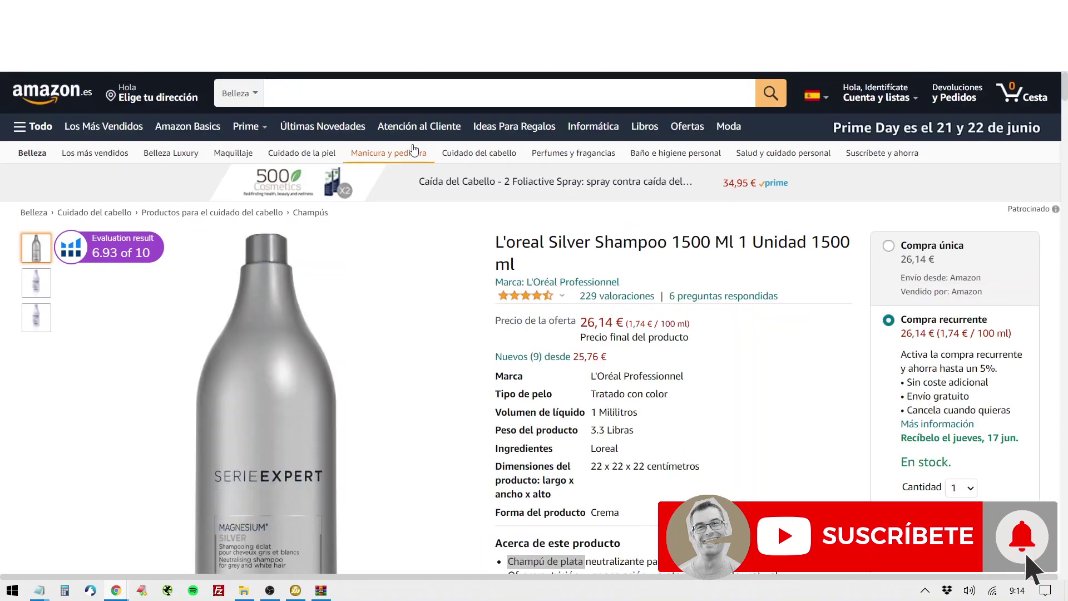
pyautogui.click(396, 91)
pyautogui.hotkey('ctrl', 'v')
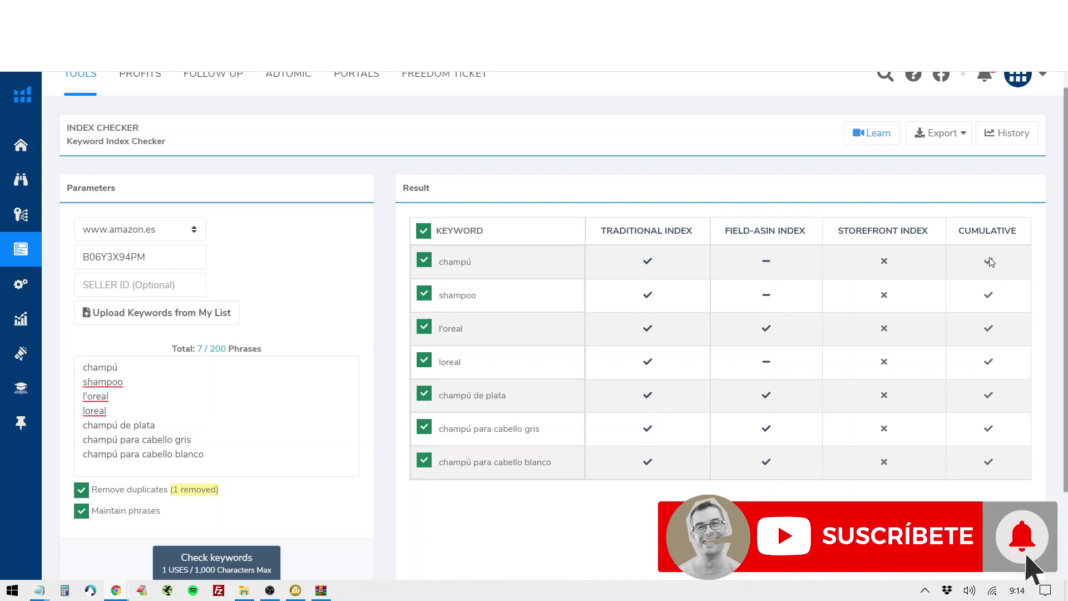
# Copy the keyword "champú" from the index results and put it into the Amazon product search
pyautogui.moveTo(478, 261); pyautogui.dragTo(440, 262)
pyautogui.hotkey('ctrl', 'c')
pyautogui.hotkey('ctrl', 'Tab')
pyautogui.tripleClick(415, 93)
pyautogui.hotkey('ctrl', 'v')
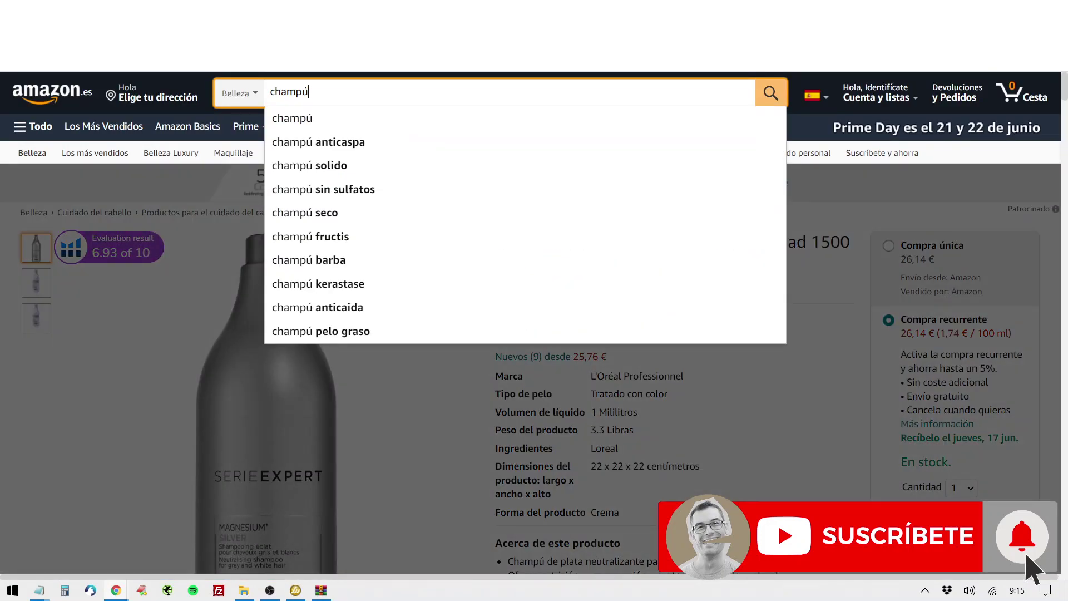
# Return to the Index Checker and review the traditional, field-ASIN, storefront and cumulative index results of the keywords
pyautogui.hotkey('ctrl', 'shift', 'Tab')
pyautogui.click(977, 264)
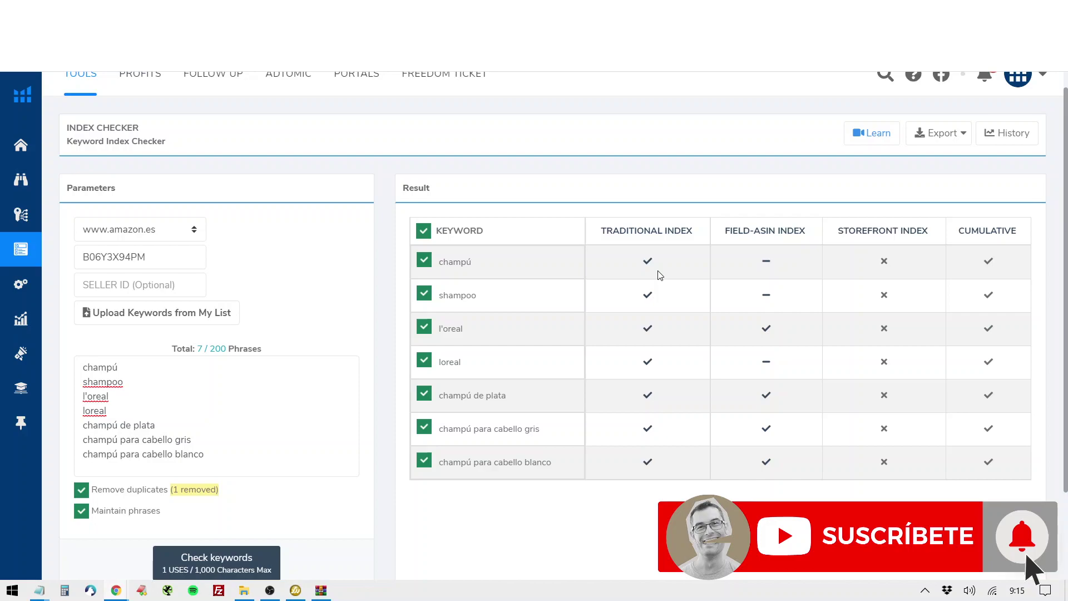
pyautogui.scroll(-1, 658, 275)
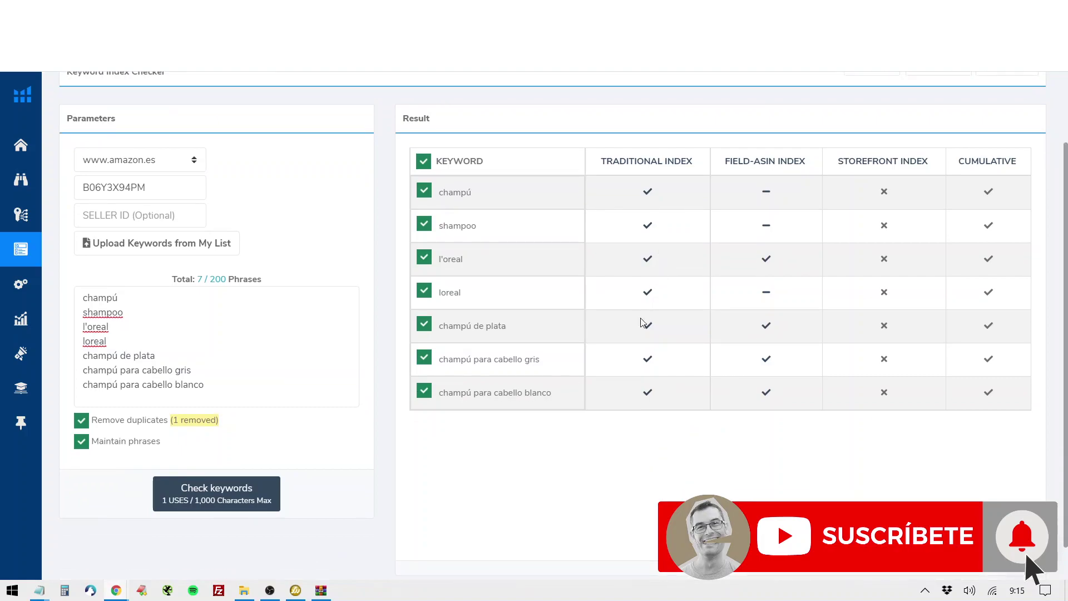
pyautogui.scroll(2, 637, 349)
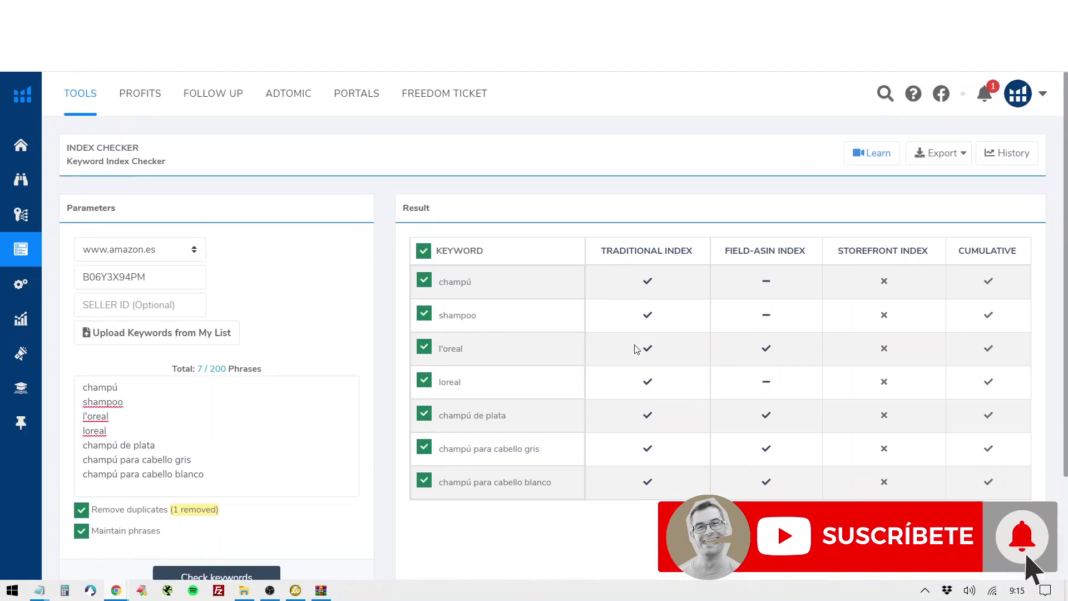